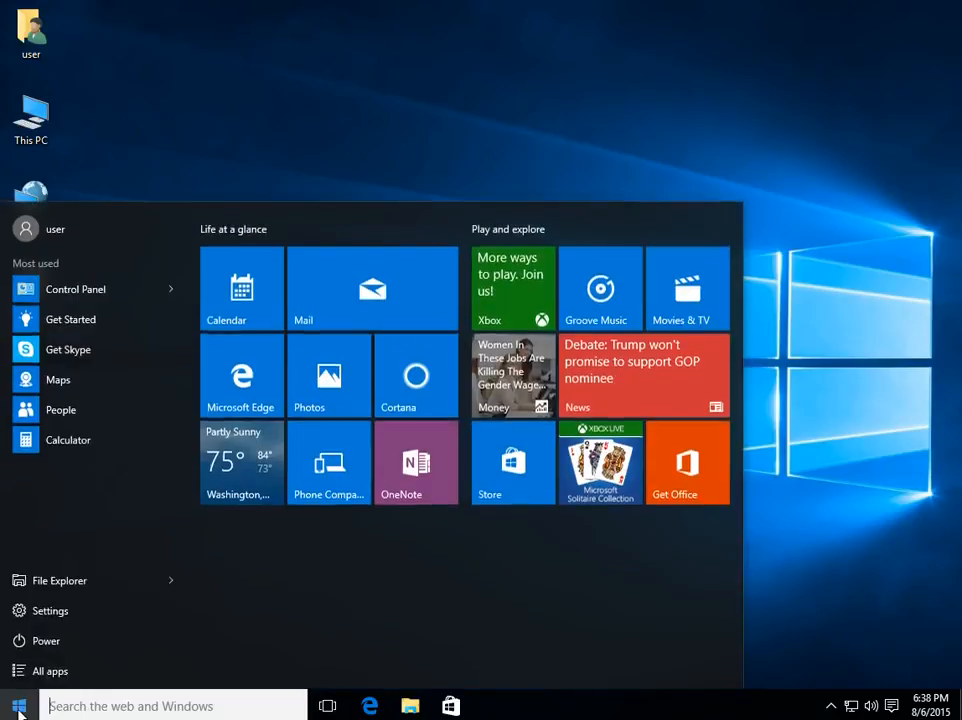
# Review the Windows Update page under Update & security in Settings and close the Settings window.
pyautogui.click(56, 614)
pyautogui.scroll(-3, 279, 452)
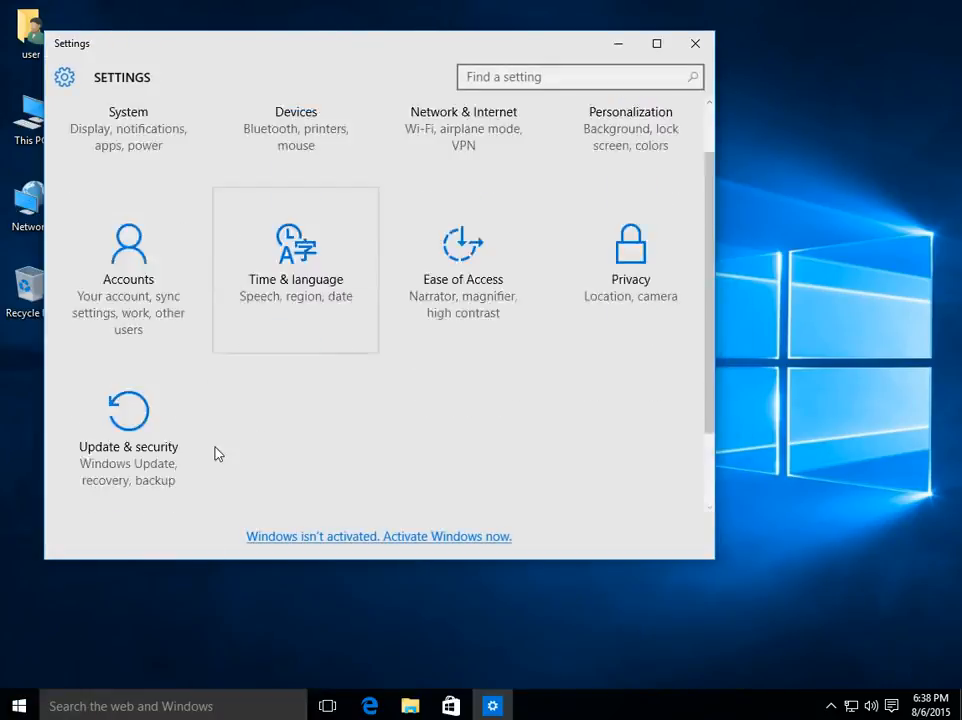
pyautogui.click(143, 393)
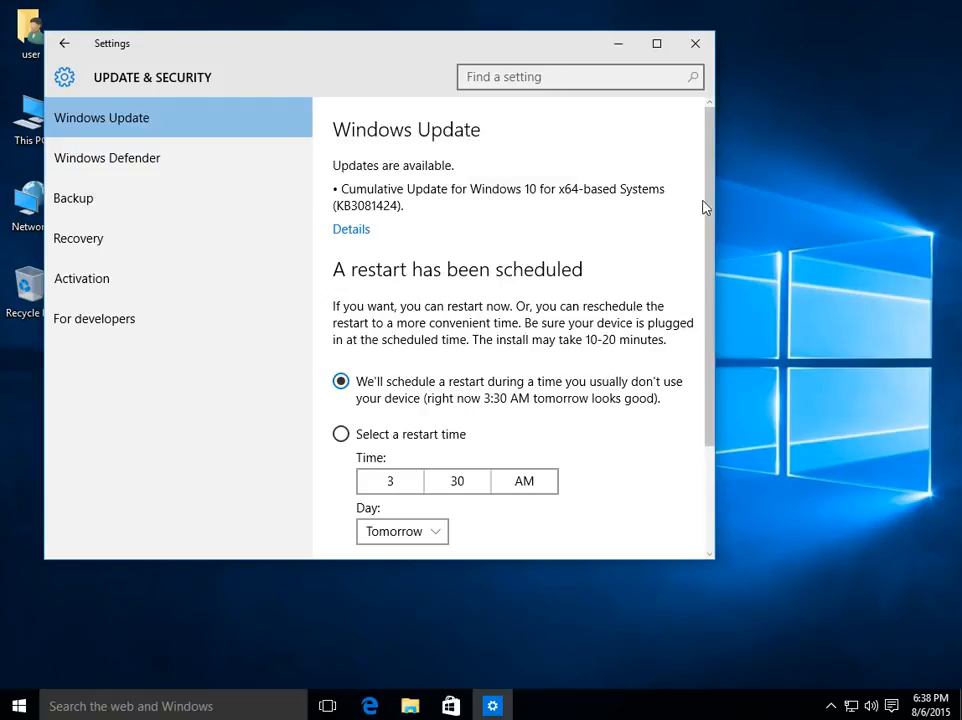
pyautogui.scroll(-1, 708, 198)
pyautogui.scroll(1, 704, 189)
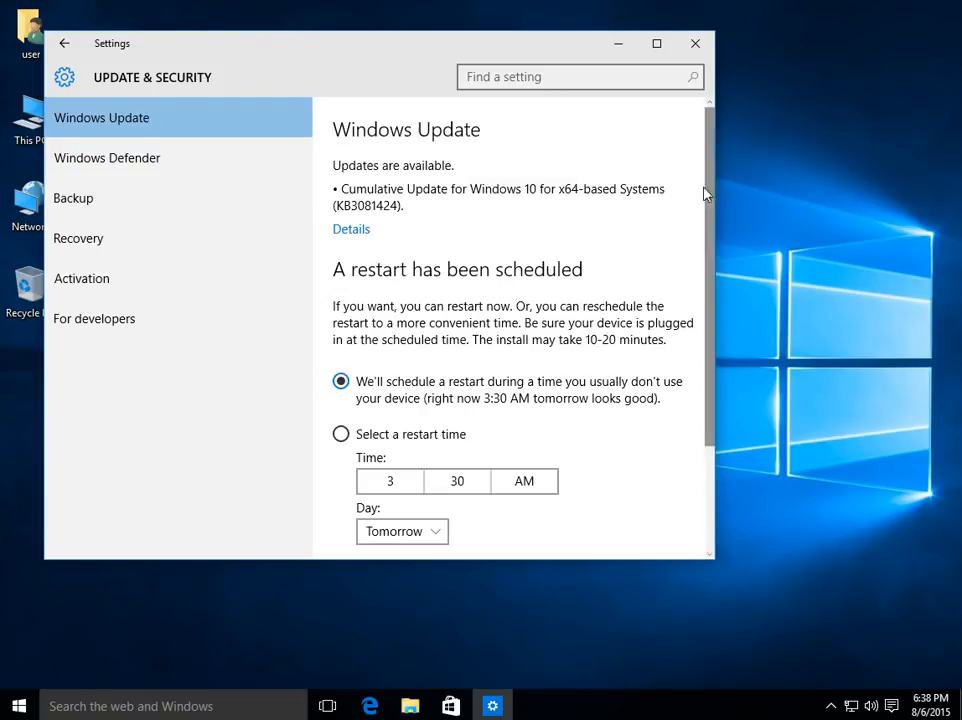
pyautogui.click(697, 48)
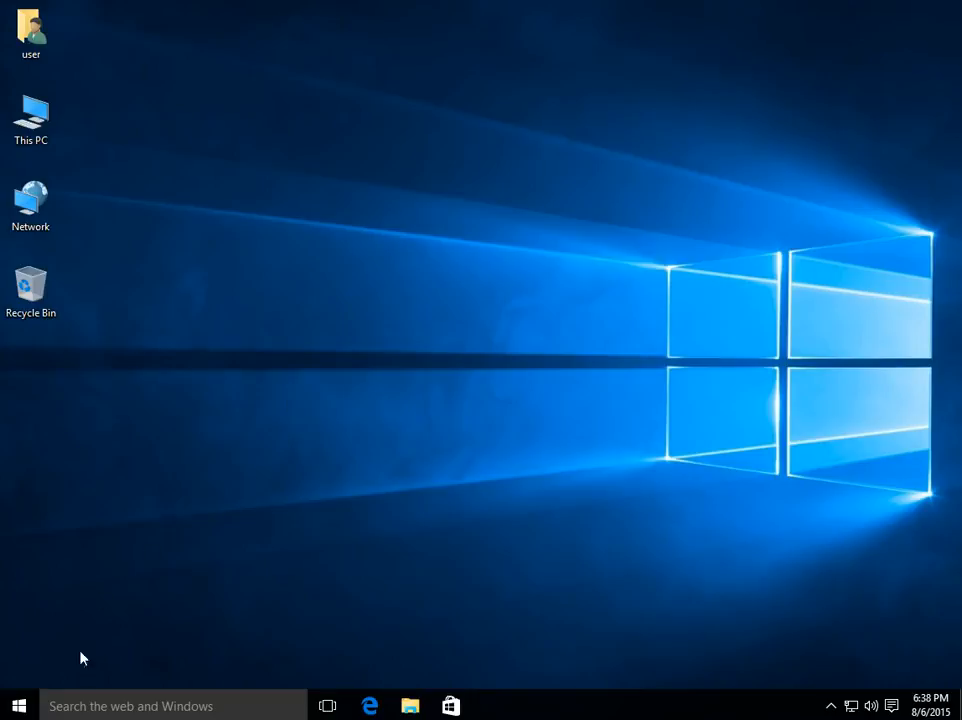
# Search Windows for "control", open the Control Panel and show its items as large icons.
pyautogui.click(97, 706)
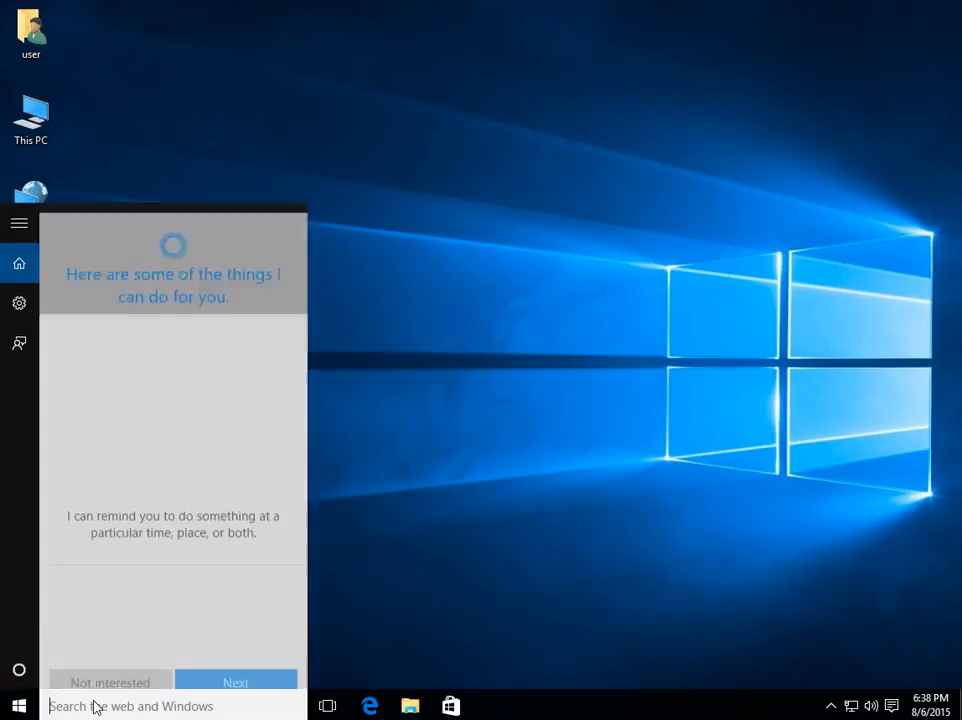
pyautogui.write('control')
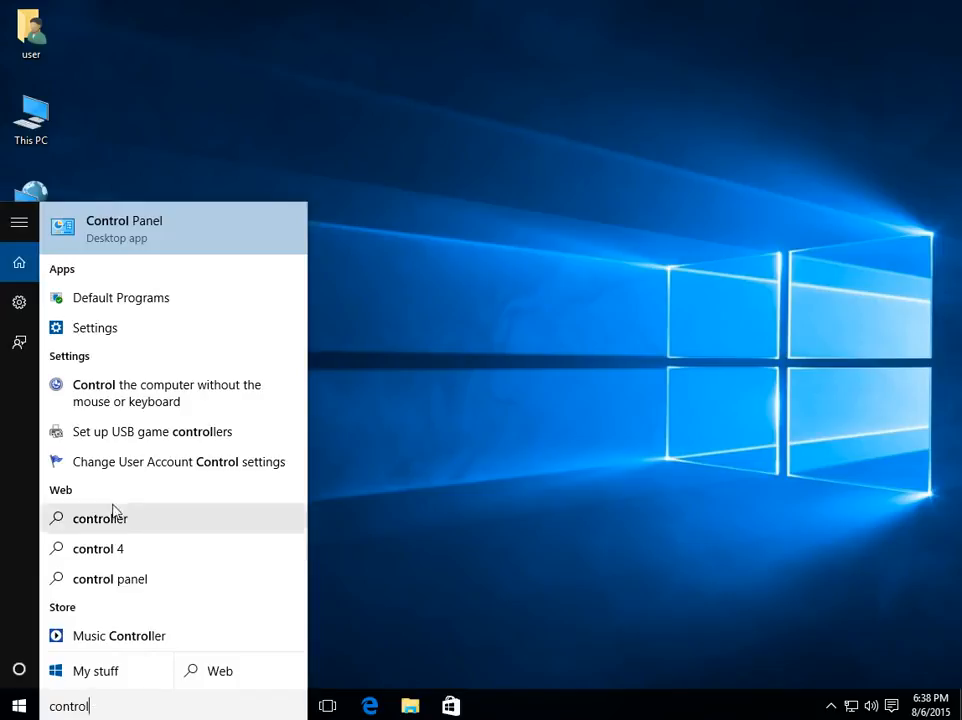
pyautogui.click(151, 237)
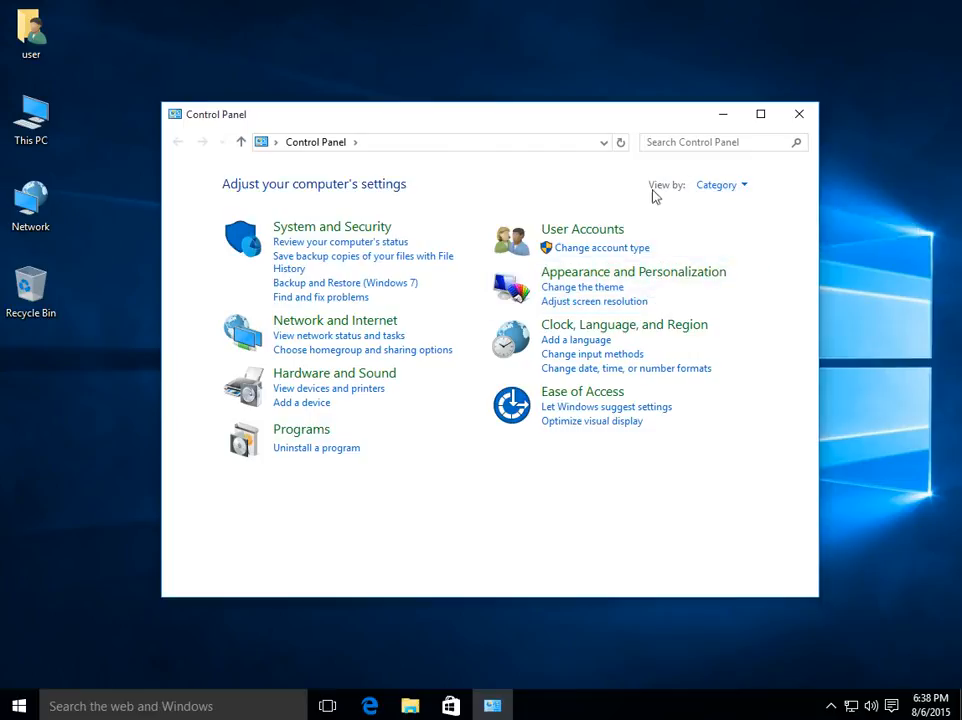
pyautogui.click(730, 188)
pyautogui.click(731, 232)
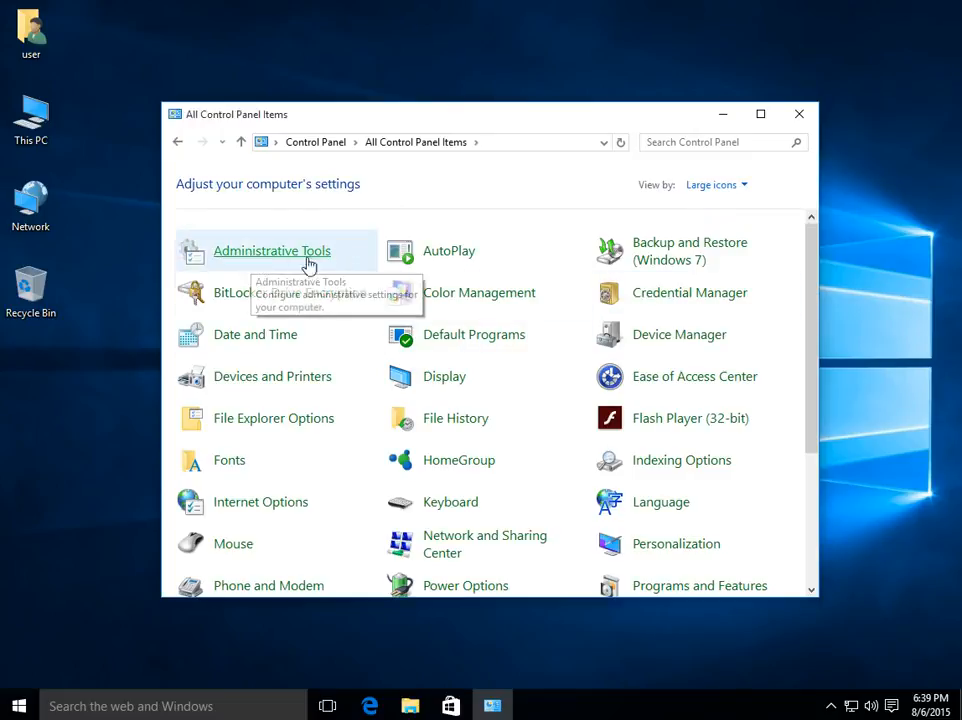
# Open Services from the Administrative Tools and bring up the properties of the Windows Update service.
pyautogui.click(263, 254)
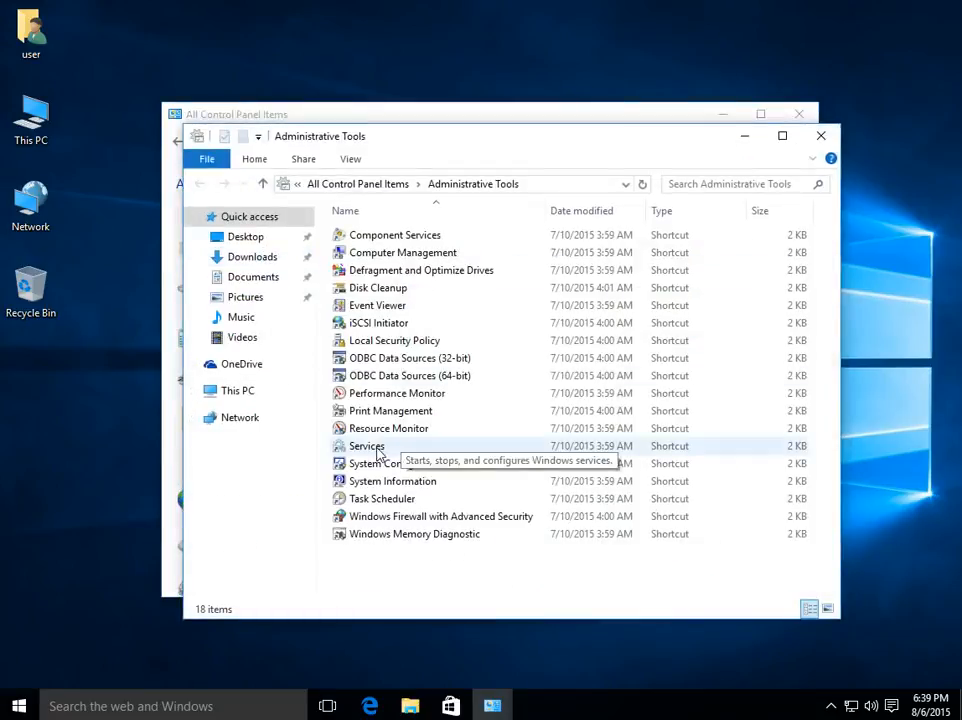
pyautogui.click(379, 452)
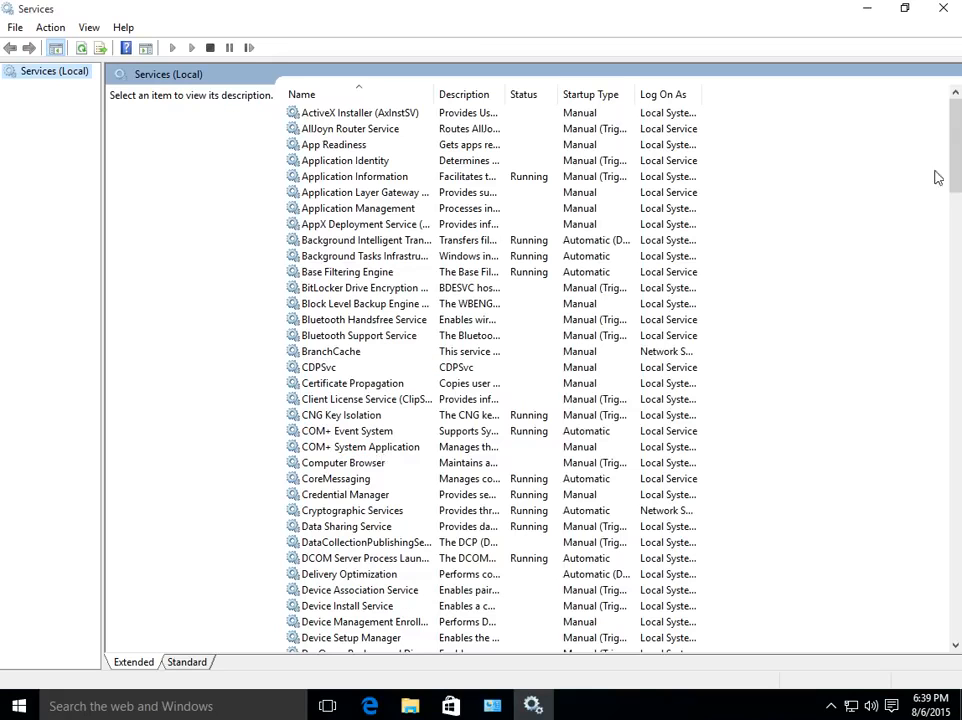
pyautogui.moveTo(953, 127); pyautogui.dragTo(952, 575)
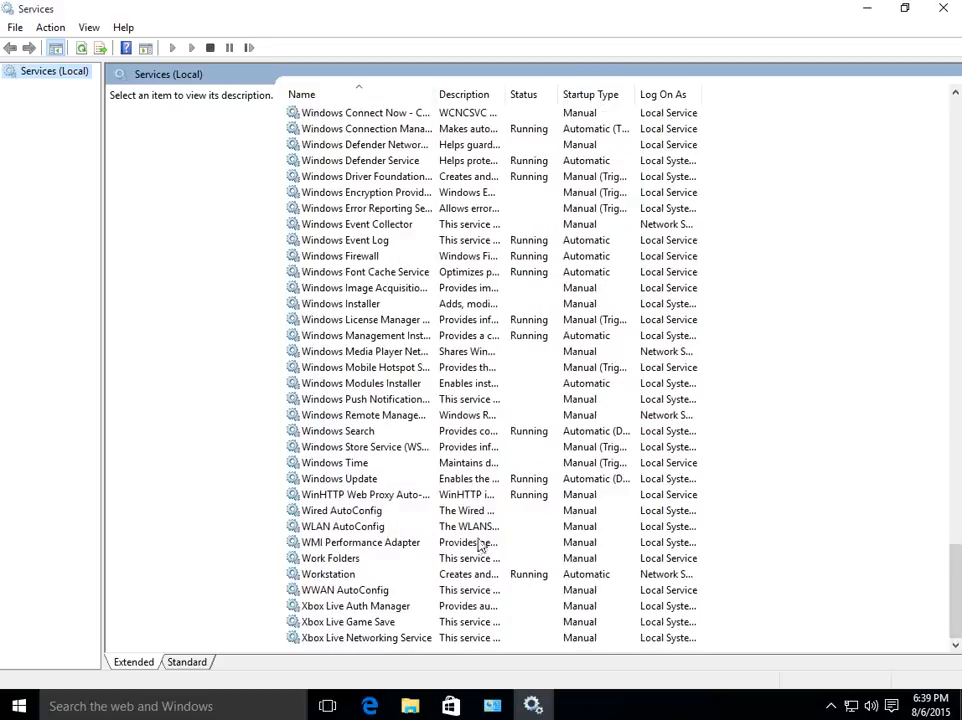
pyautogui.doubleClick(353, 480)
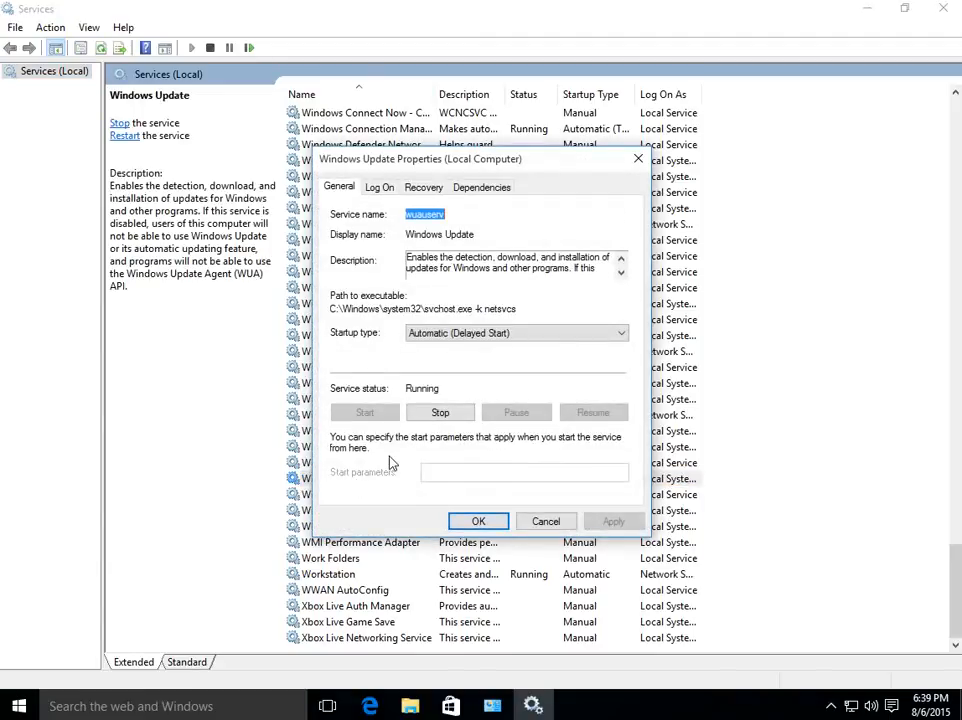
# Stop the Windows Update service and set its startup type to Disabled.
pyautogui.click(443, 418)
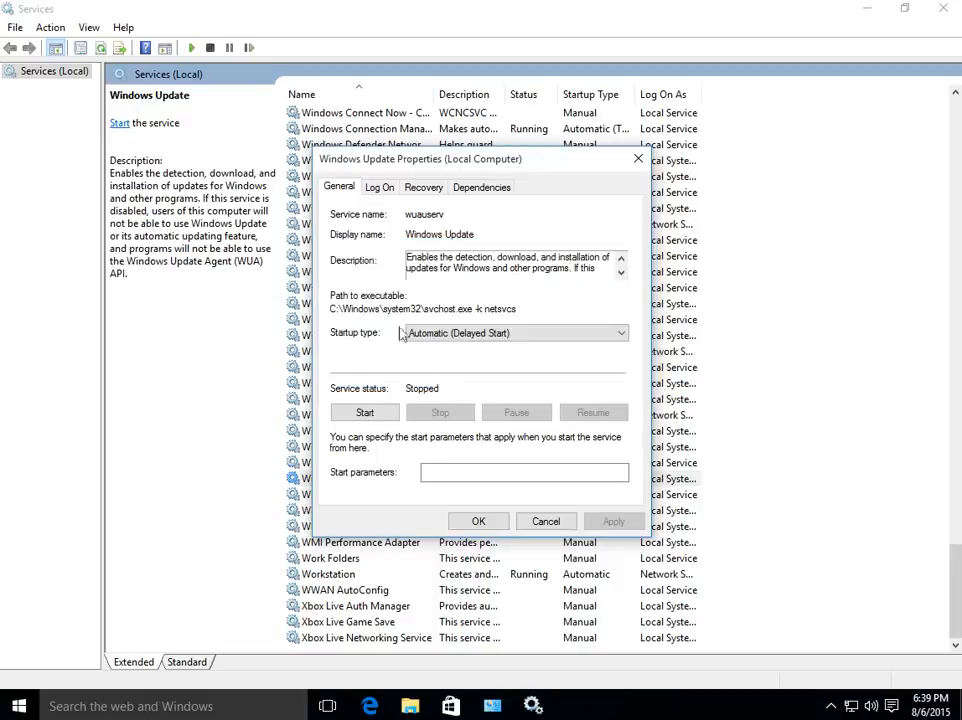
pyautogui.click(485, 333)
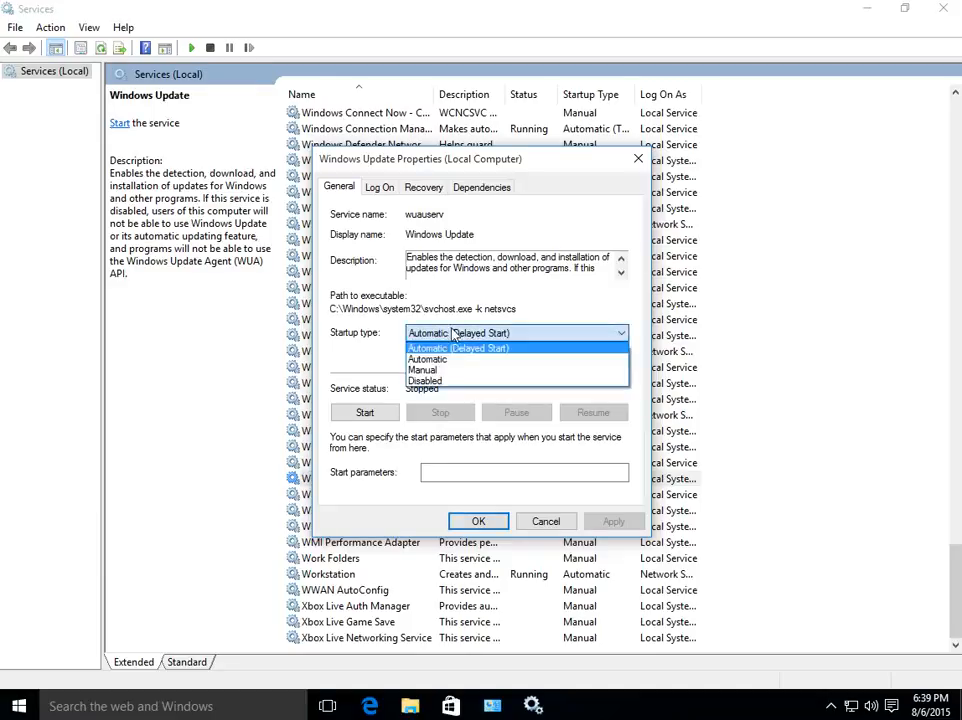
pyautogui.click(447, 388)
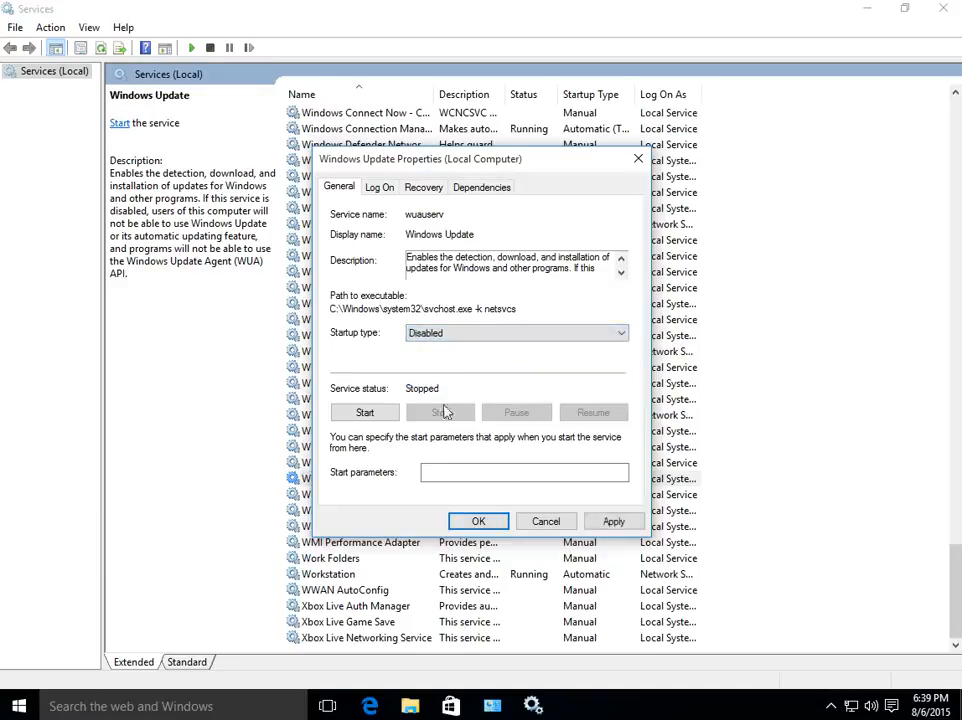
pyautogui.click(479, 522)
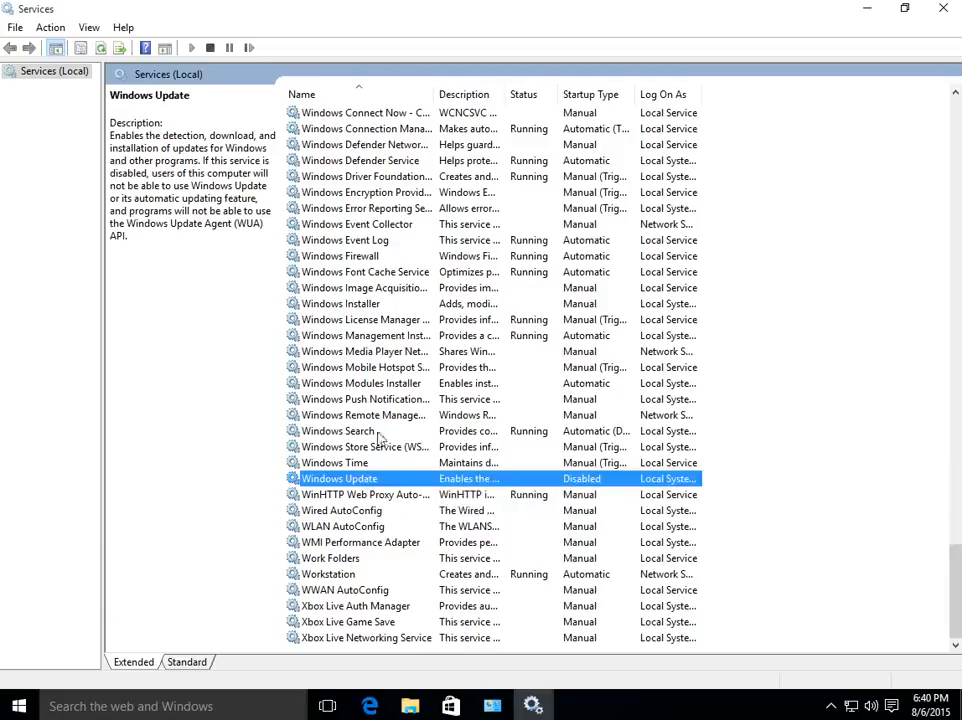
# Set the Windows Update service's startup type to Automatic (Delayed Start) and start the service again.
pyautogui.doubleClick(350, 484)
pyautogui.click(447, 335)
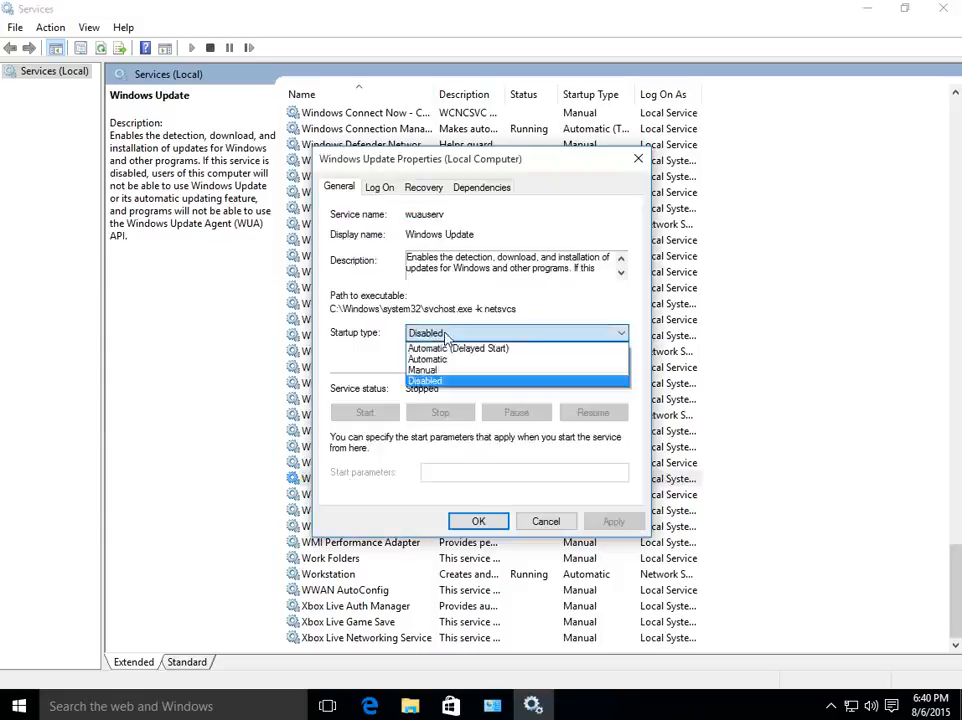
pyautogui.click(450, 349)
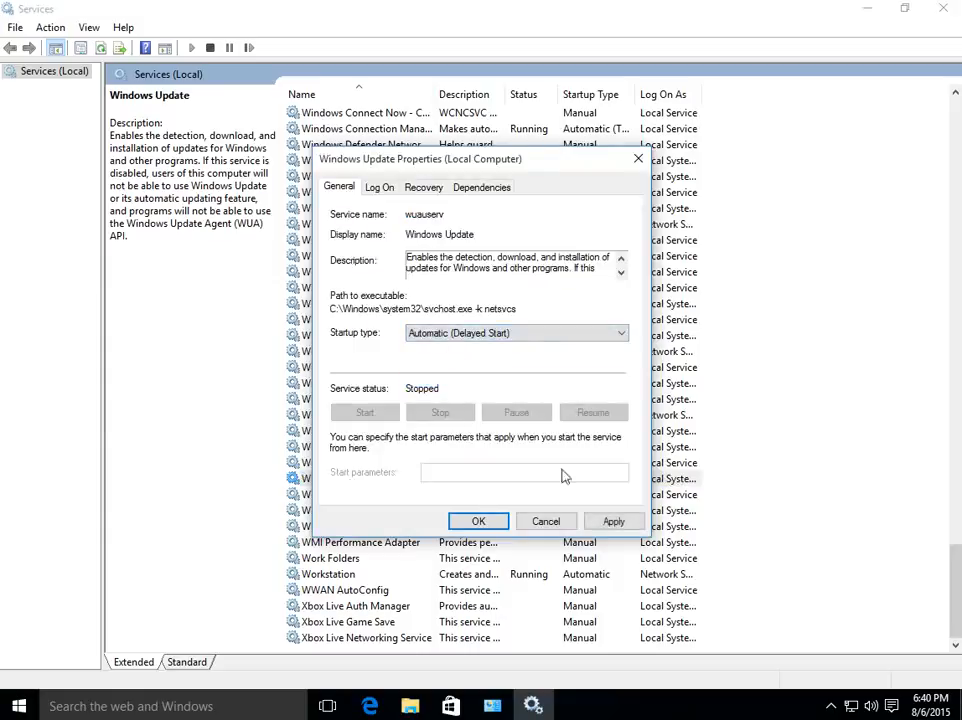
pyautogui.click(613, 522)
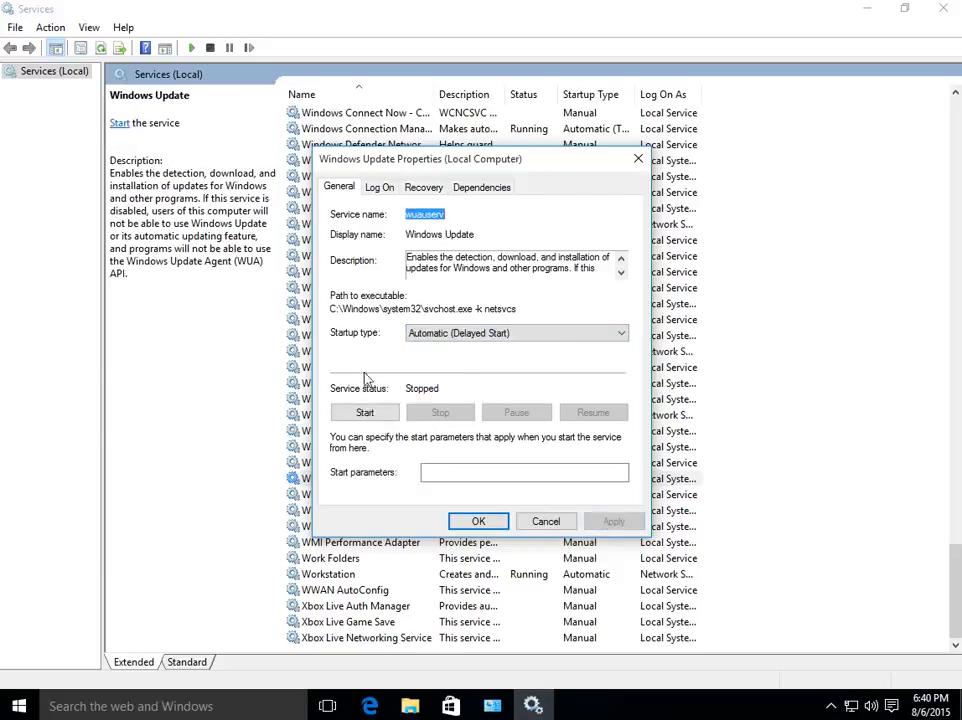
pyautogui.click(367, 413)
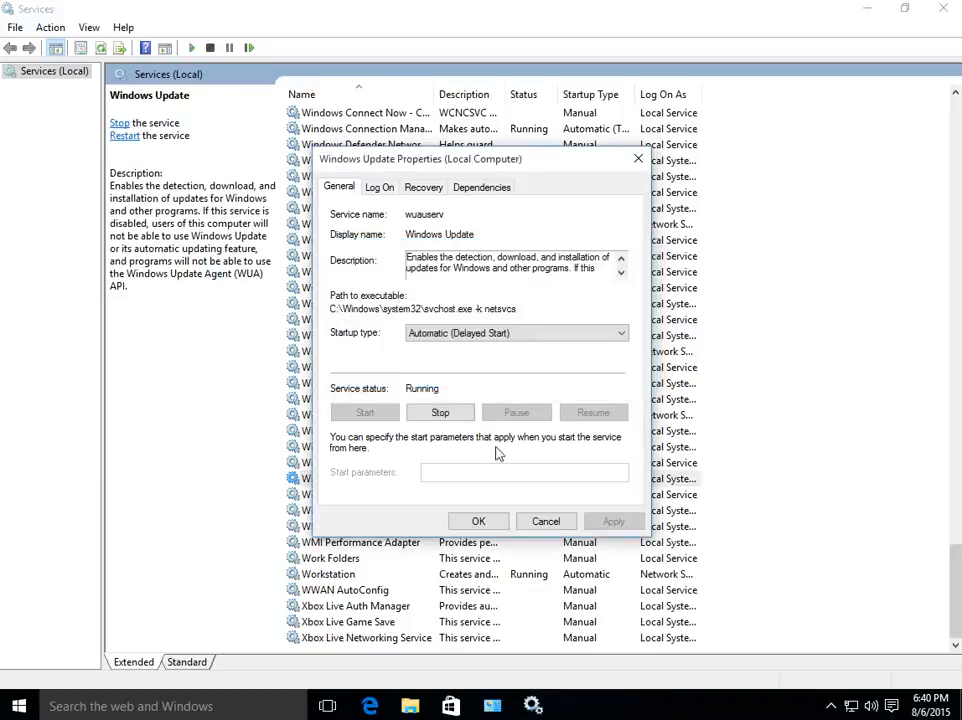
pyautogui.click(478, 522)
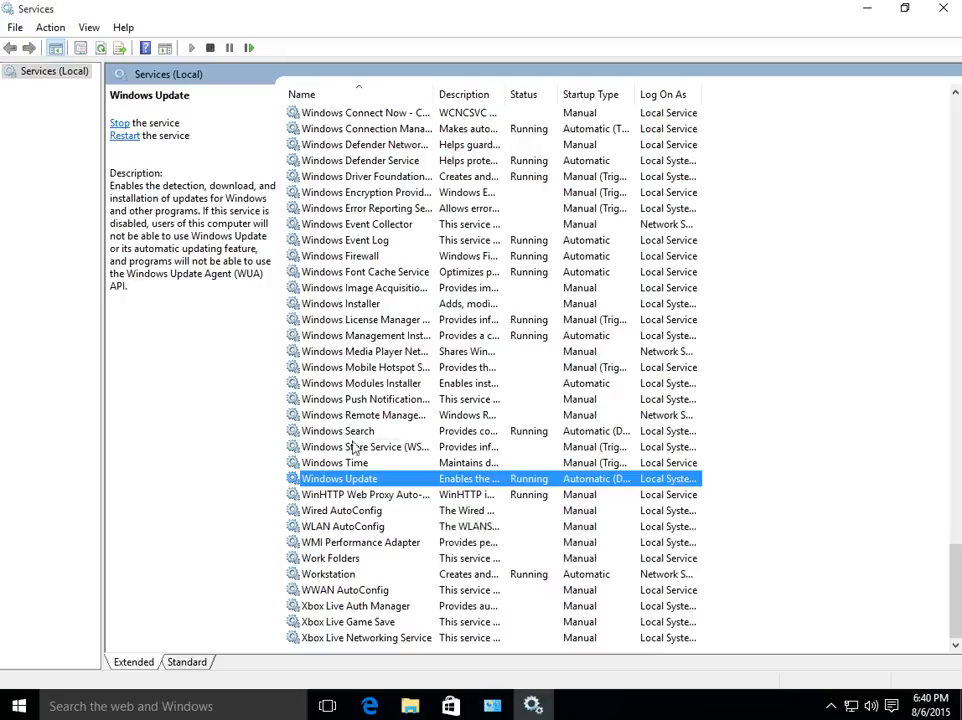
# Close the Services, Administrative Tools and Control Panel windows.
pyautogui.click(946, 12)
pyautogui.click(822, 137)
pyautogui.click(800, 114)
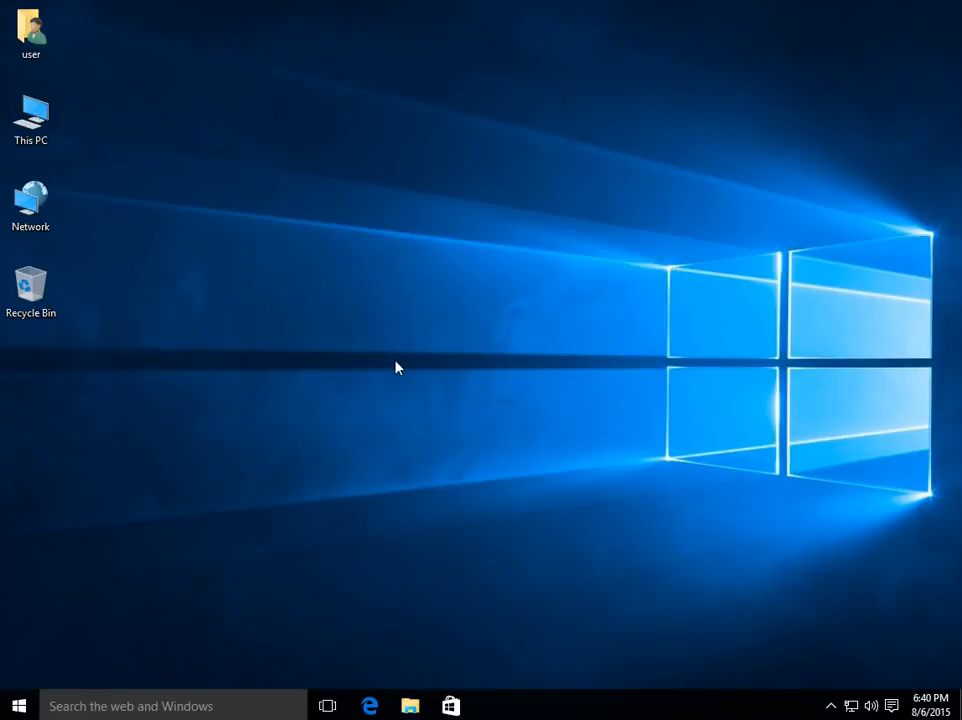
# Run mmc with permission to make changes and maximize the Microsoft Management Console window.
pyautogui.press('super+r')
pyautogui.press('super+r')
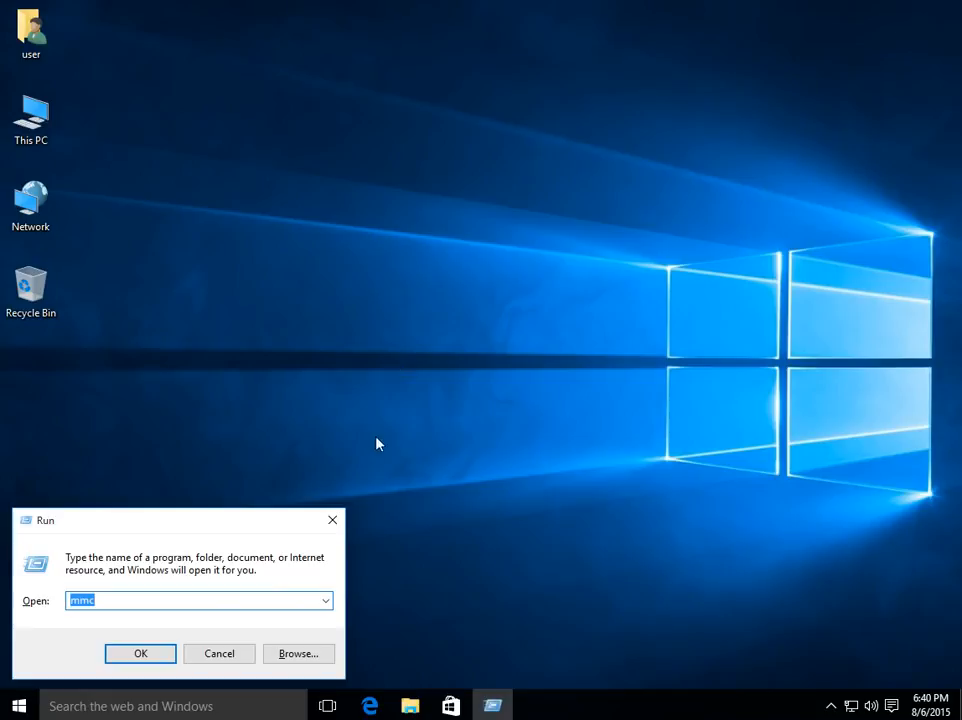
pyautogui.click(148, 655)
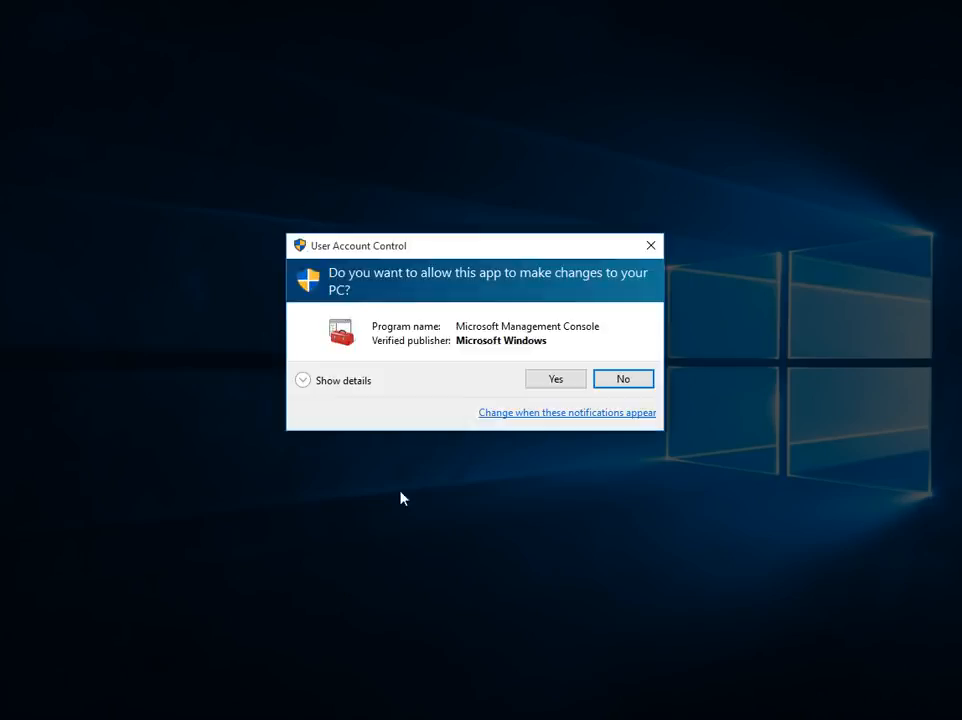
pyautogui.click(557, 385)
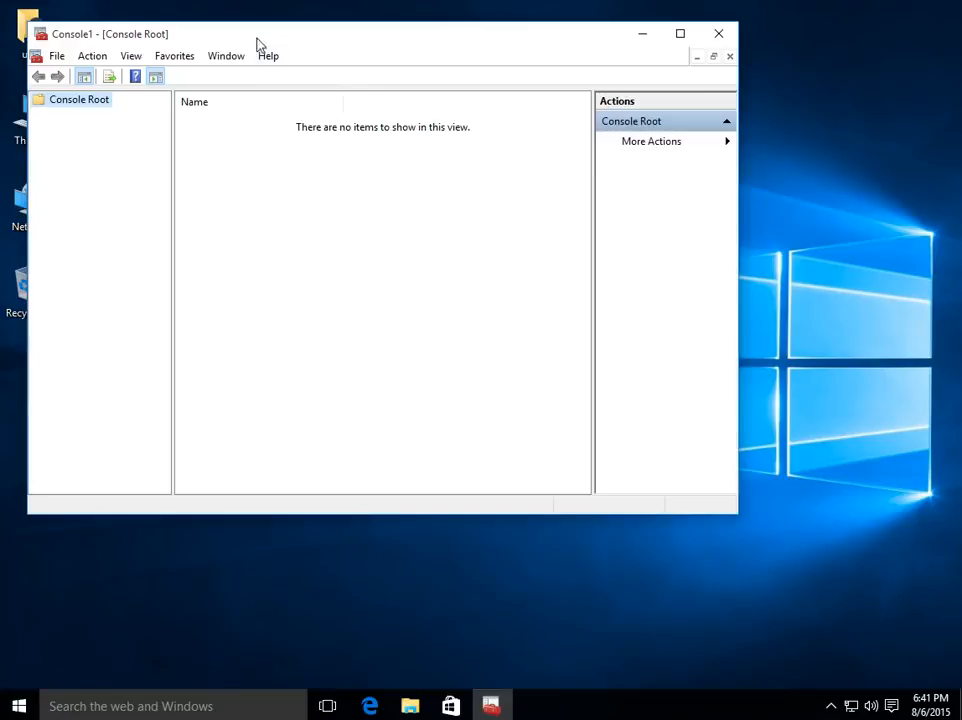
pyautogui.doubleClick(325, 40)
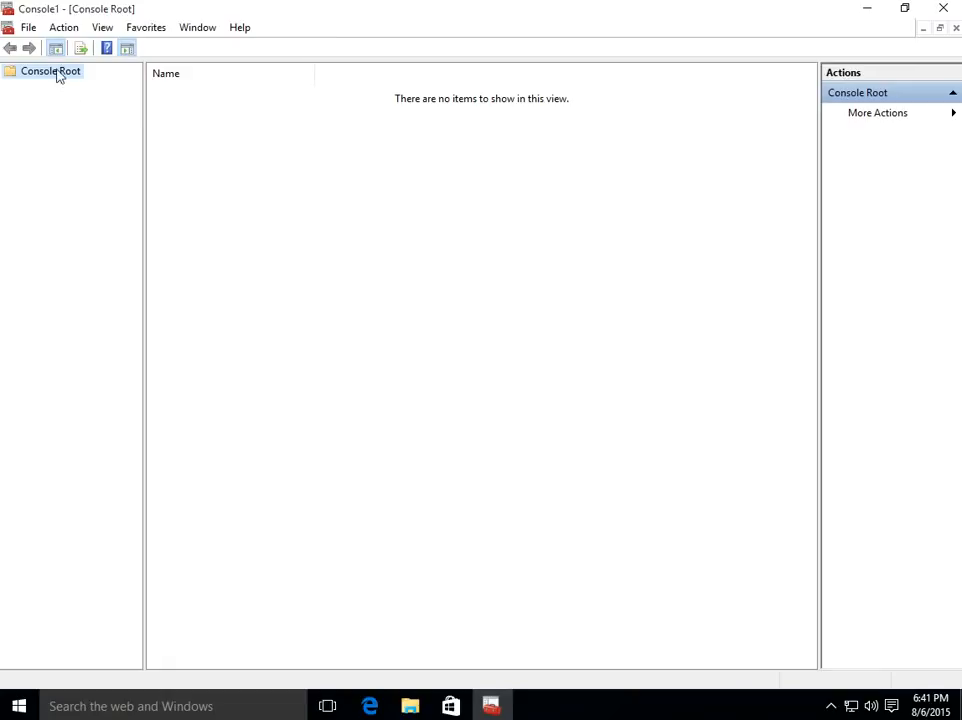
# Add the Group Policy Object snap-in for the Local Computer to the console.
pyautogui.click(29, 30)
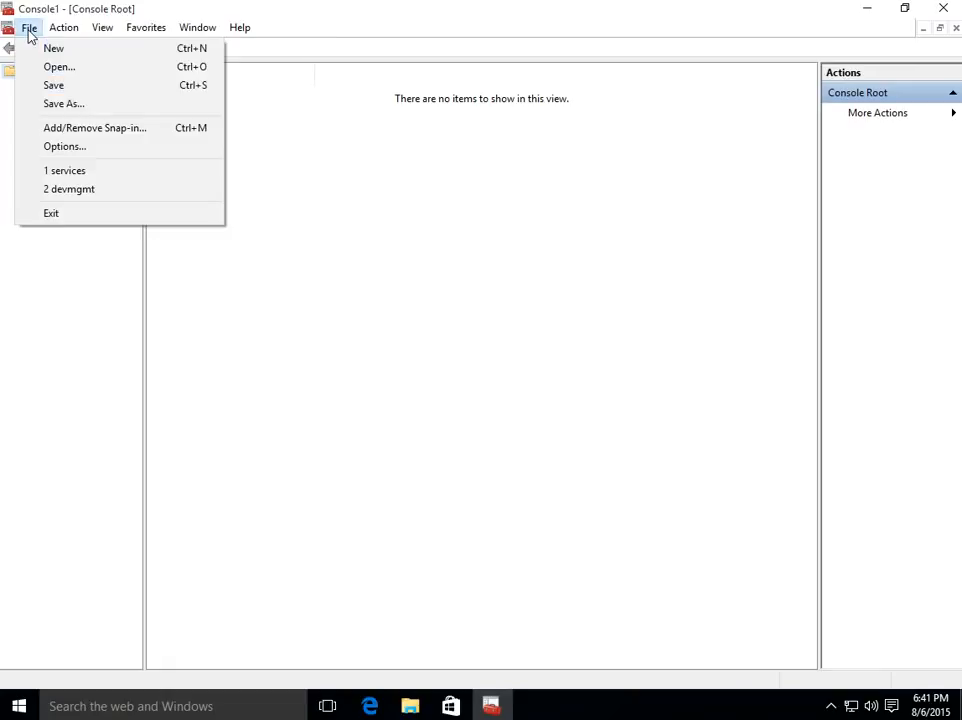
pyautogui.click(76, 131)
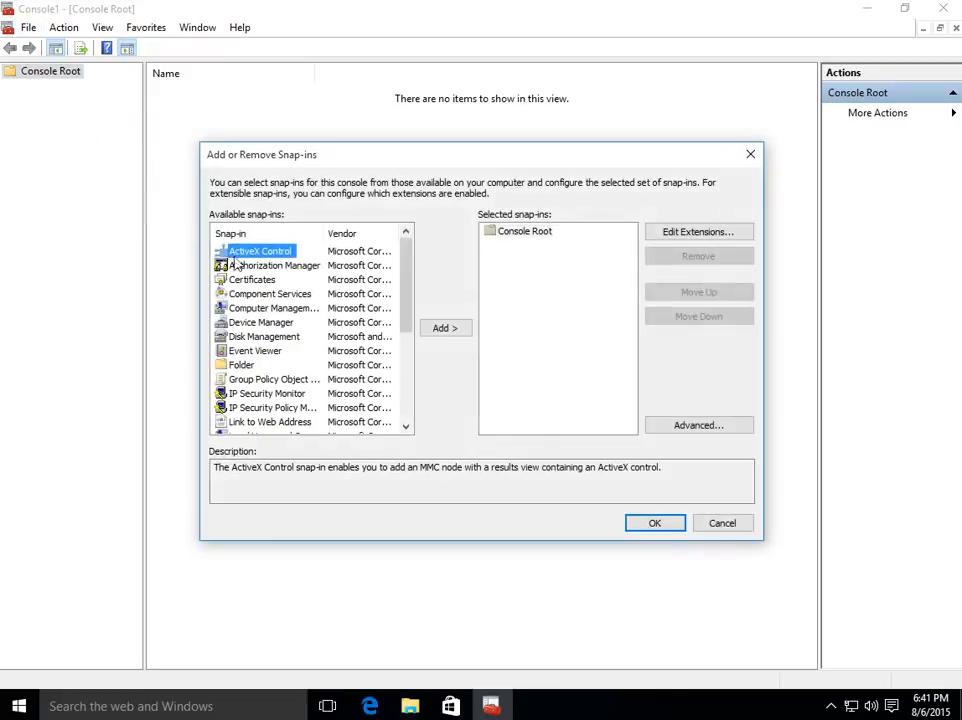
pyautogui.doubleClick(265, 385)
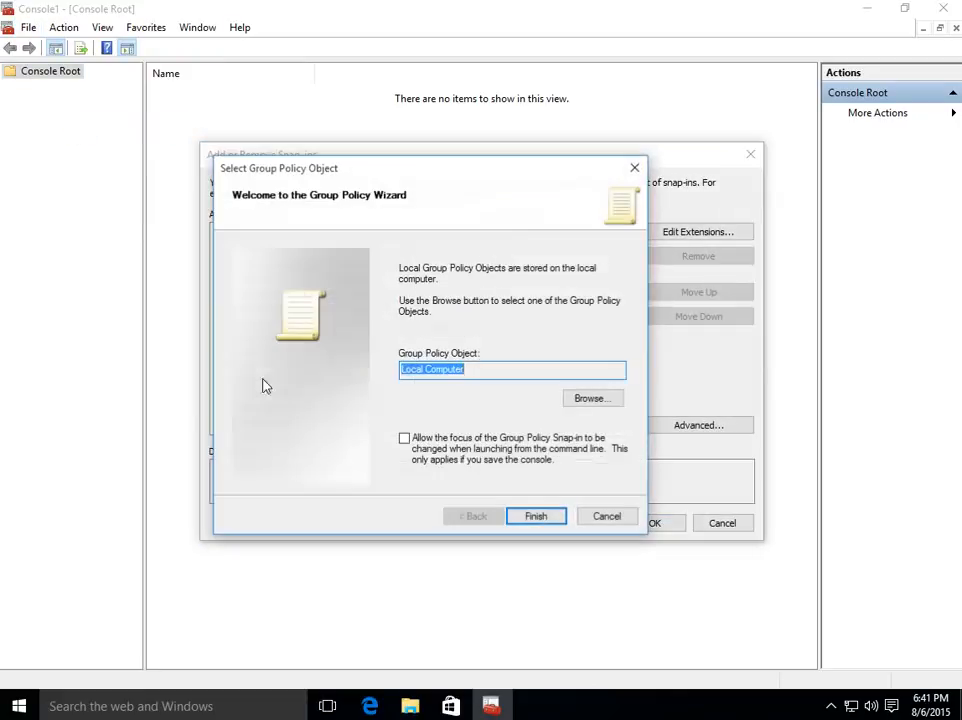
pyautogui.click(549, 519)
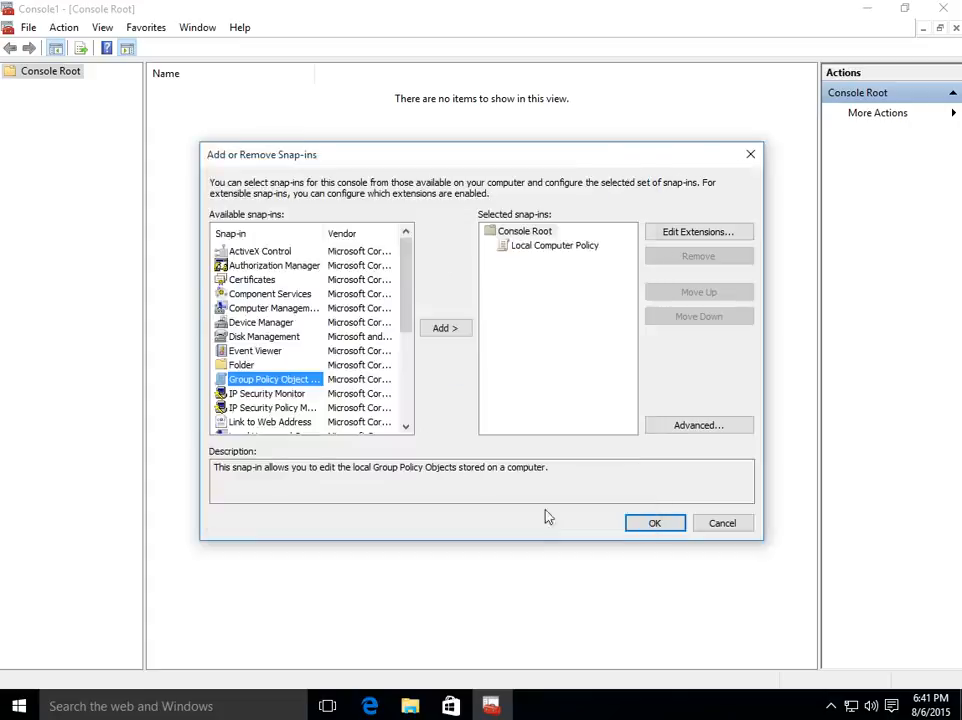
pyautogui.click(655, 524)
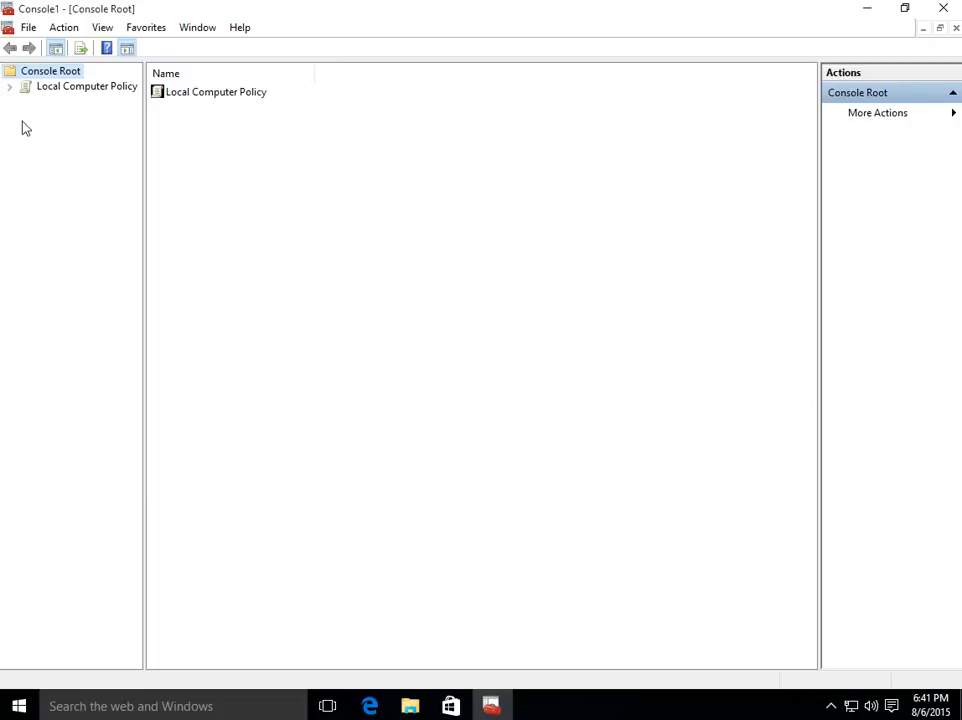
# Open the Windows Update policy folder under Computer Configuration, Administrative Templates, Windows Components in Local Computer Policy.
pyautogui.moveTo(144, 144); pyautogui.dragTo(178, 151)
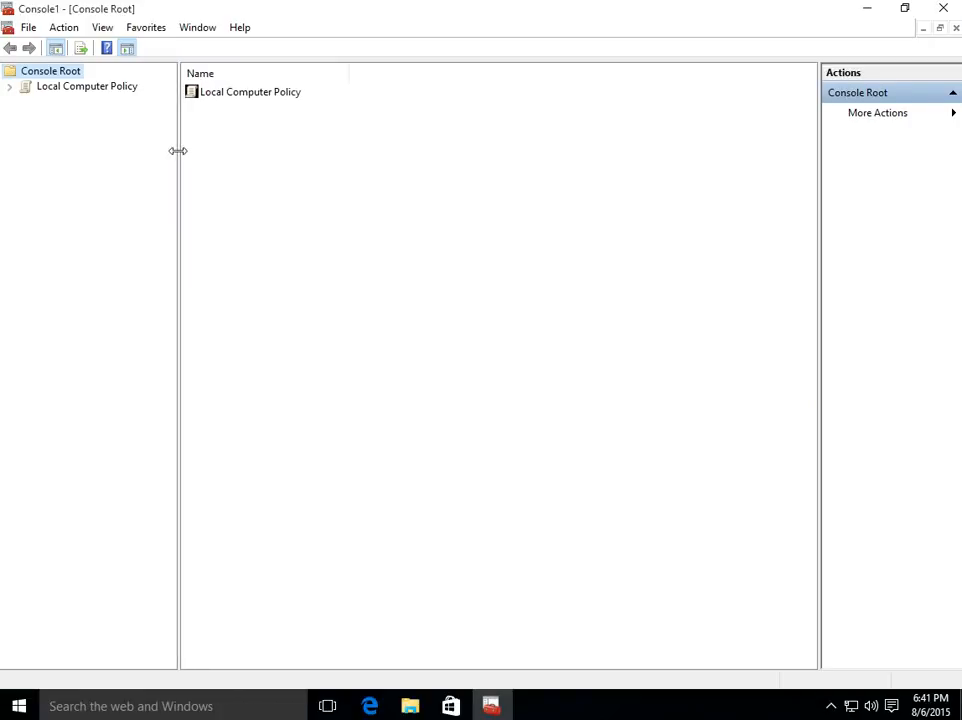
pyautogui.click(10, 88)
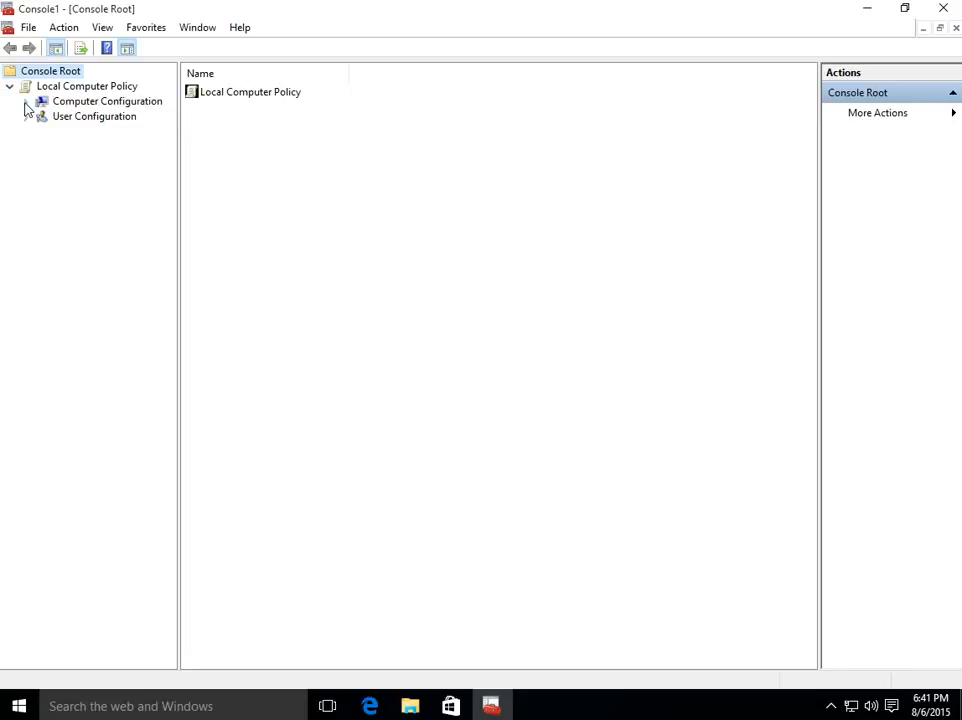
pyautogui.click(26, 102)
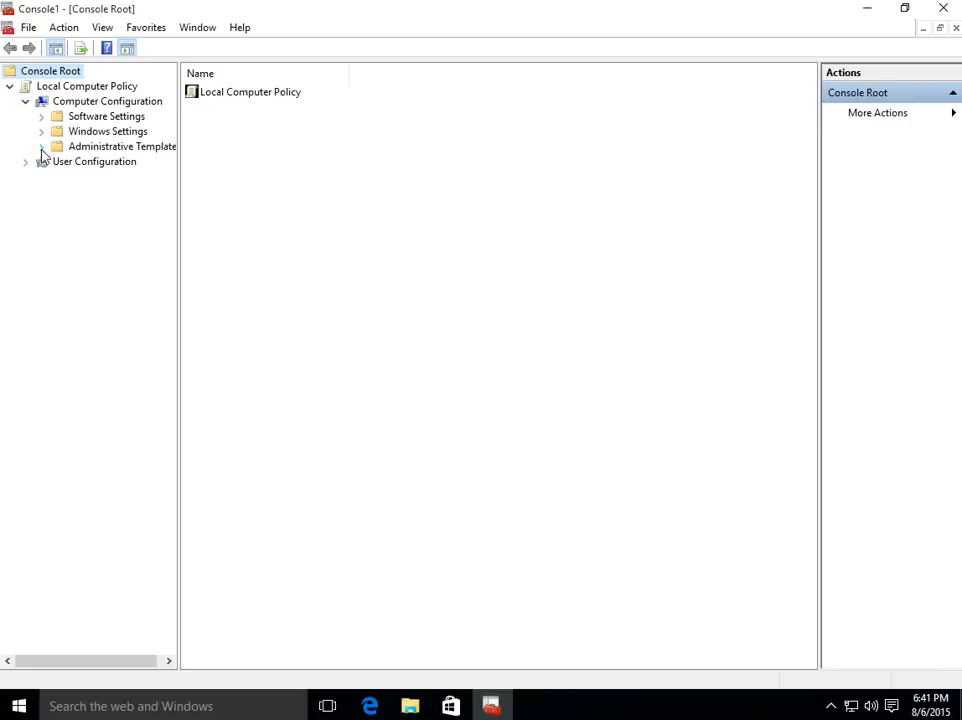
pyautogui.click(41, 147)
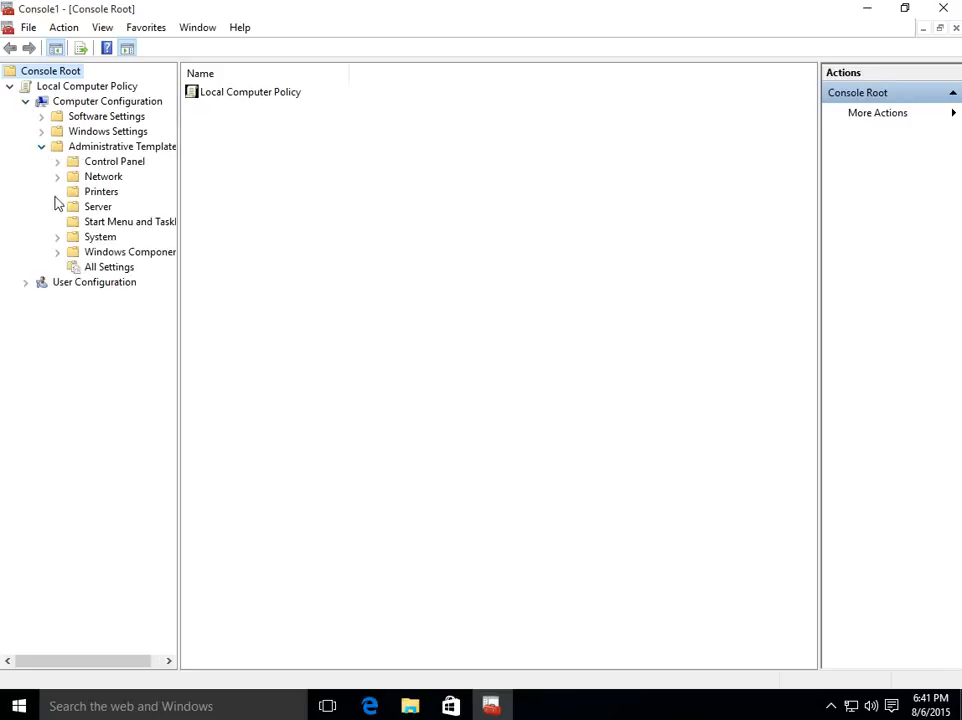
pyautogui.click(57, 254)
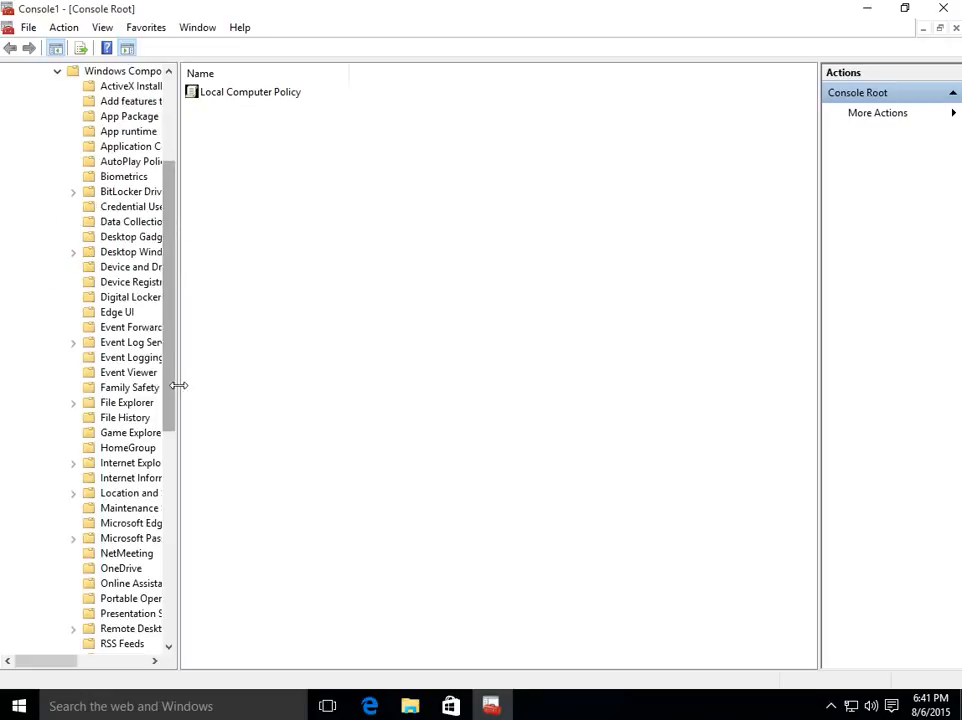
pyautogui.moveTo(180, 385); pyautogui.dragTo(232, 385)
pyautogui.moveTo(223, 337); pyautogui.dragTo(207, 540)
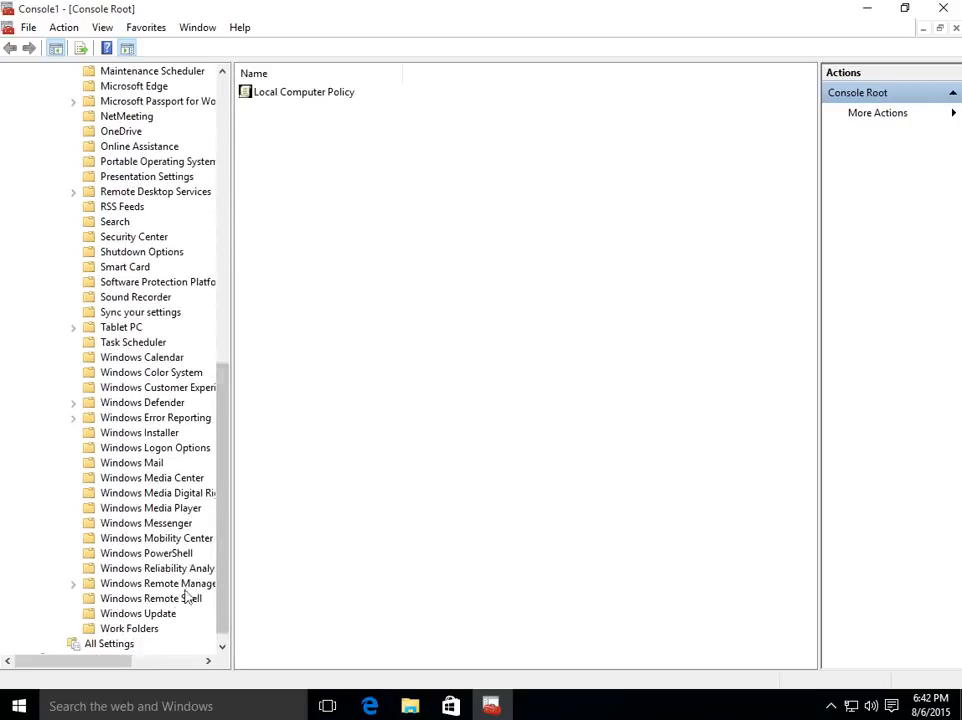
pyautogui.click(141, 616)
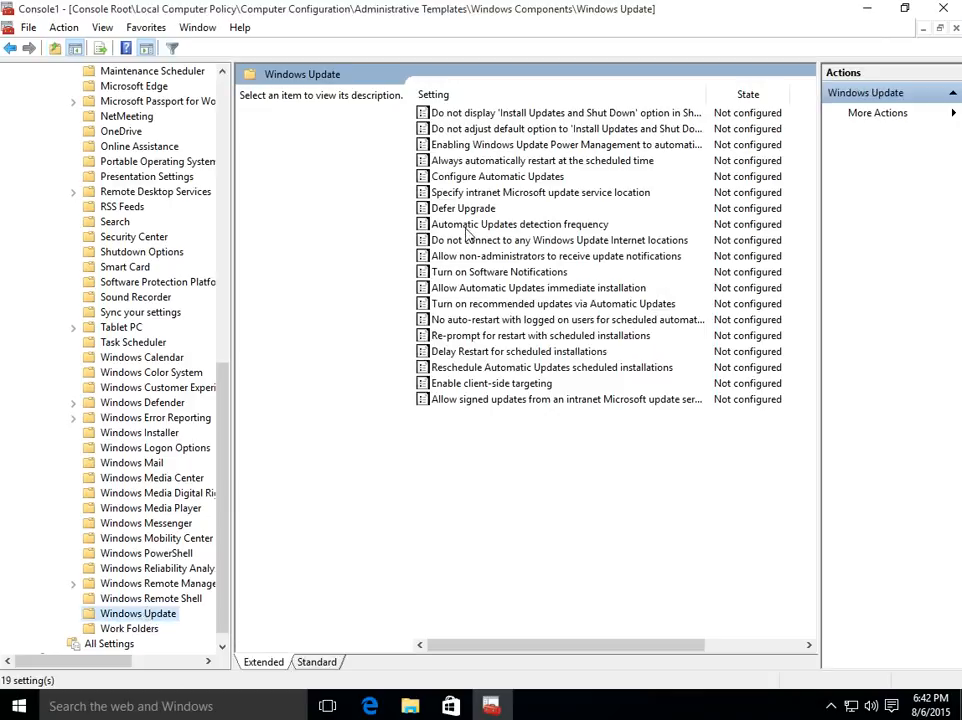
# Enable the Configure Automatic Updates policy with the option "2 - Notify for download and notify for install".
pyautogui.click(496, 179)
pyautogui.click(497, 184)
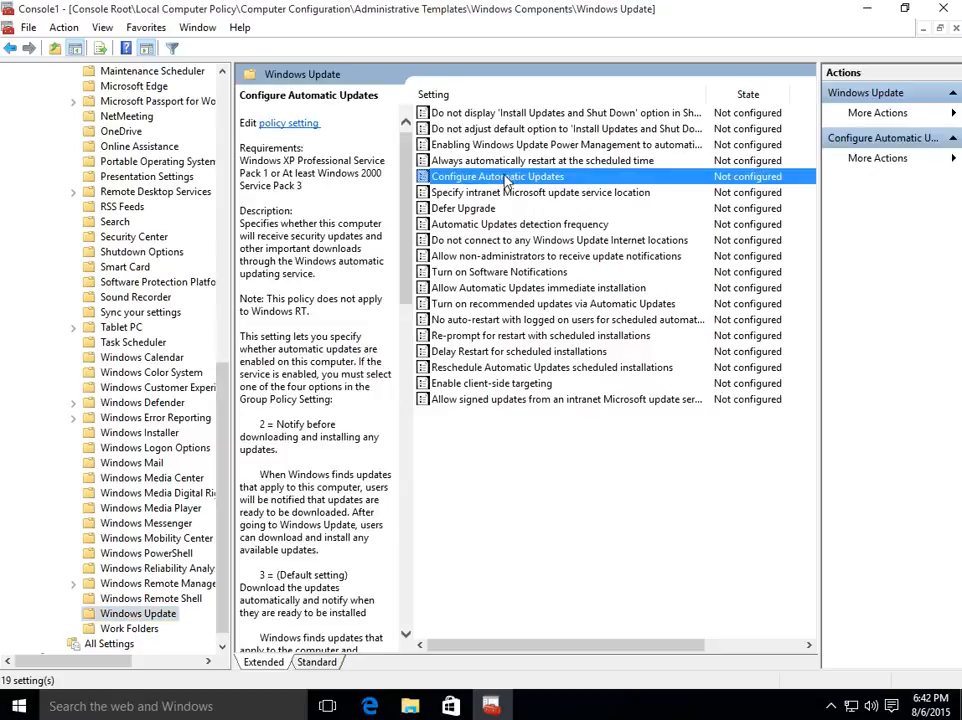
pyautogui.doubleClick(505, 180)
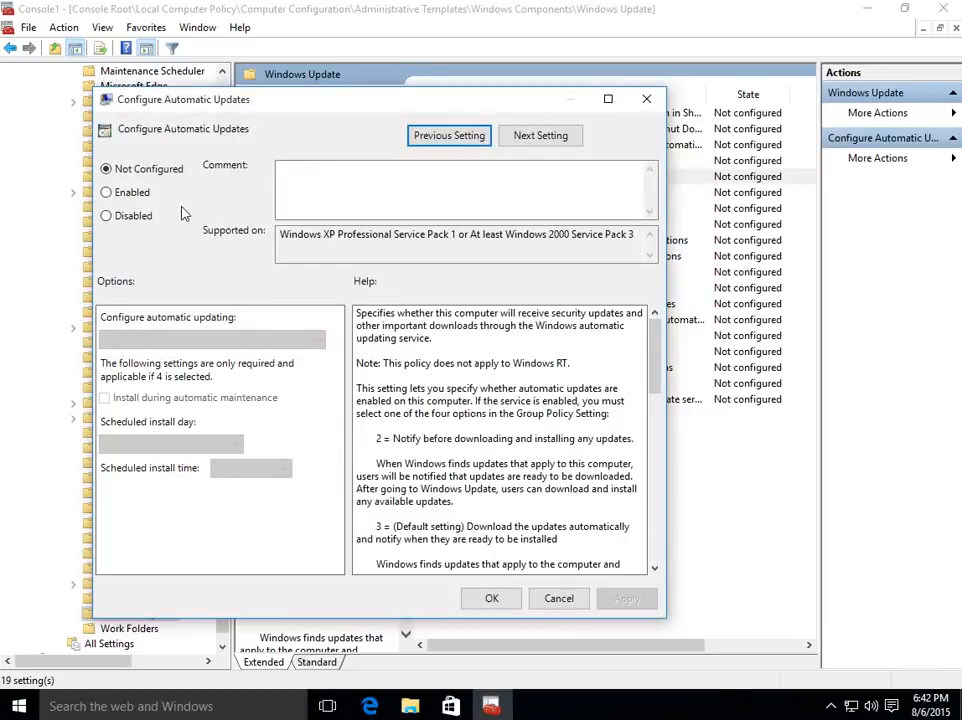
pyautogui.click(107, 193)
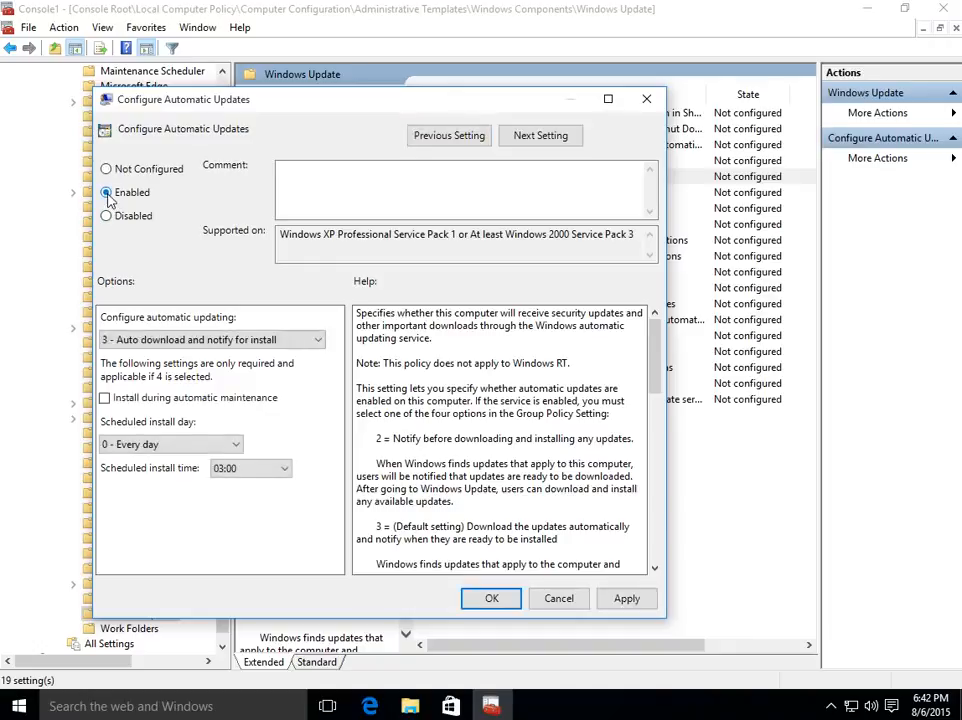
pyautogui.click(185, 342)
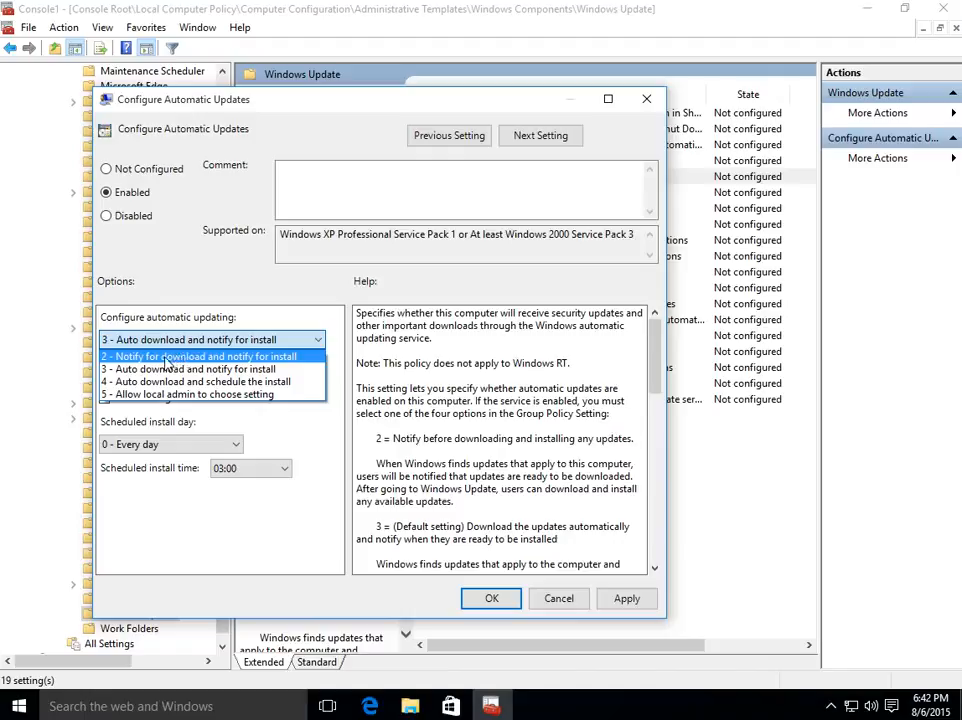
pyautogui.click(187, 357)
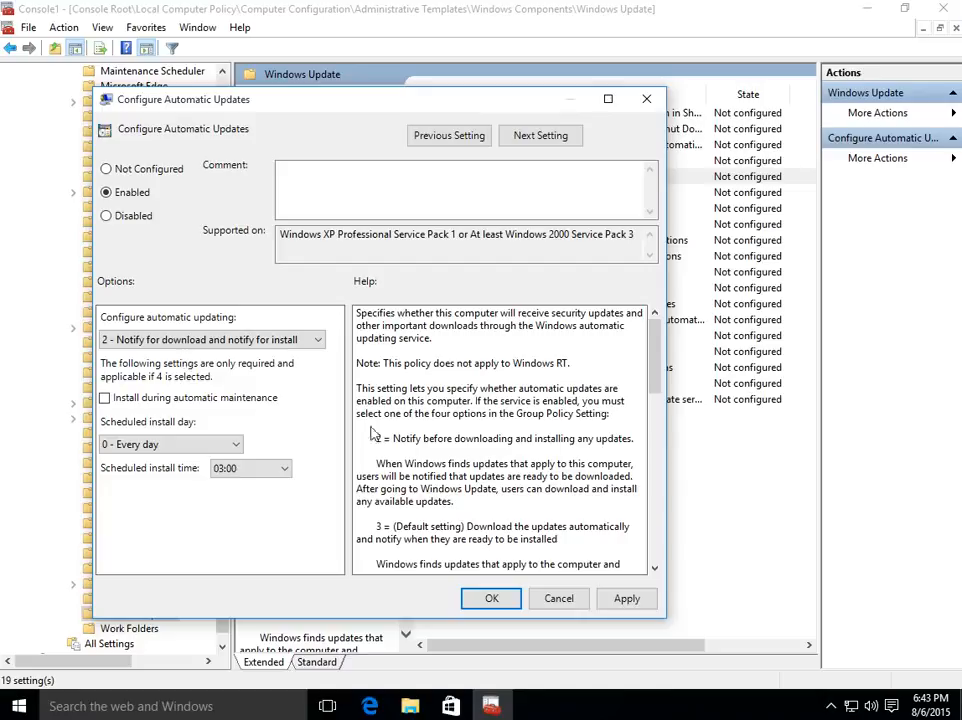
pyautogui.click(491, 599)
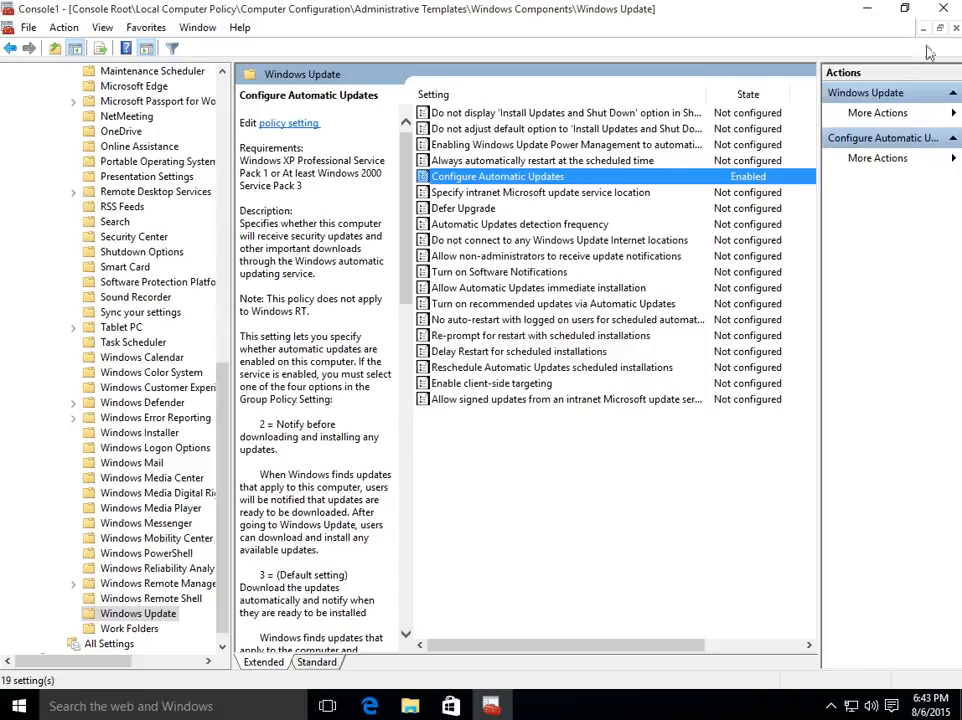
# Close the management console without saving its settings to Console1.
pyautogui.click(944, 13)
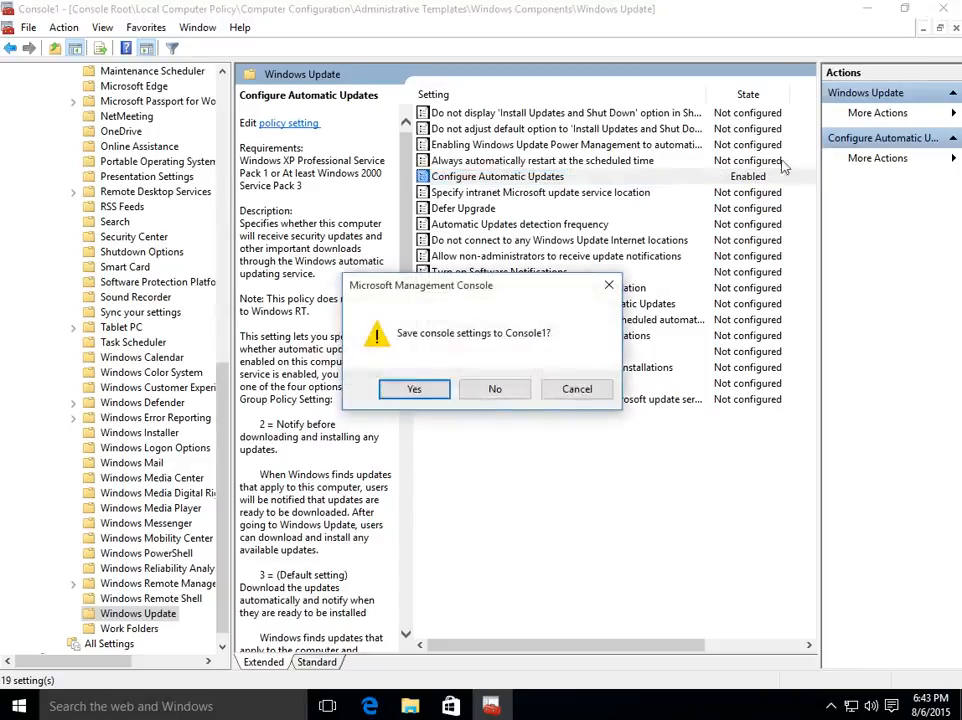
pyautogui.click(508, 396)
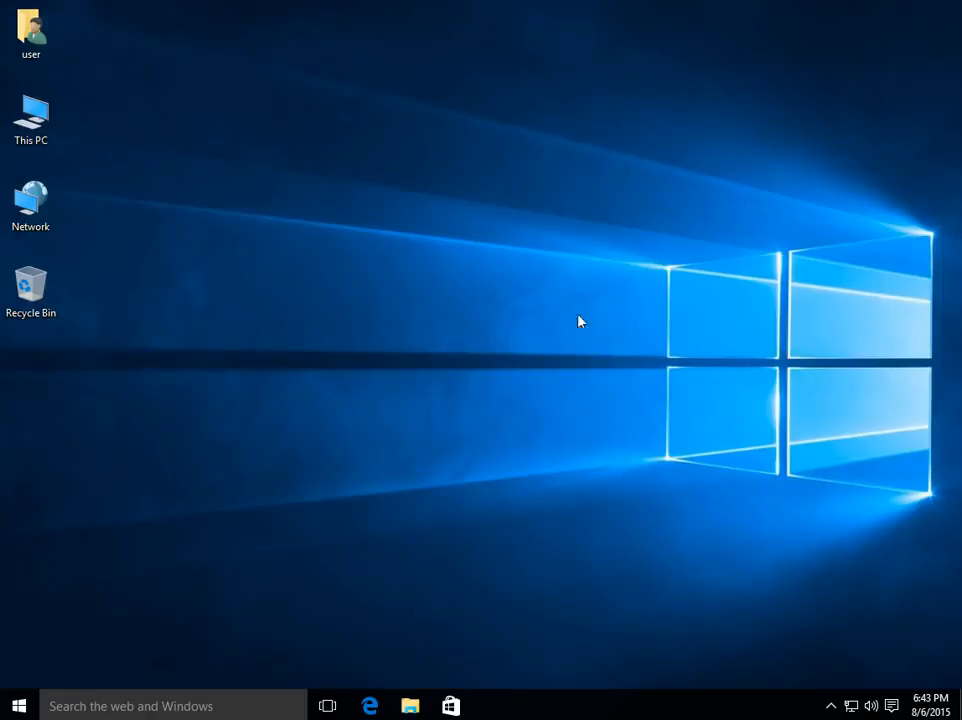